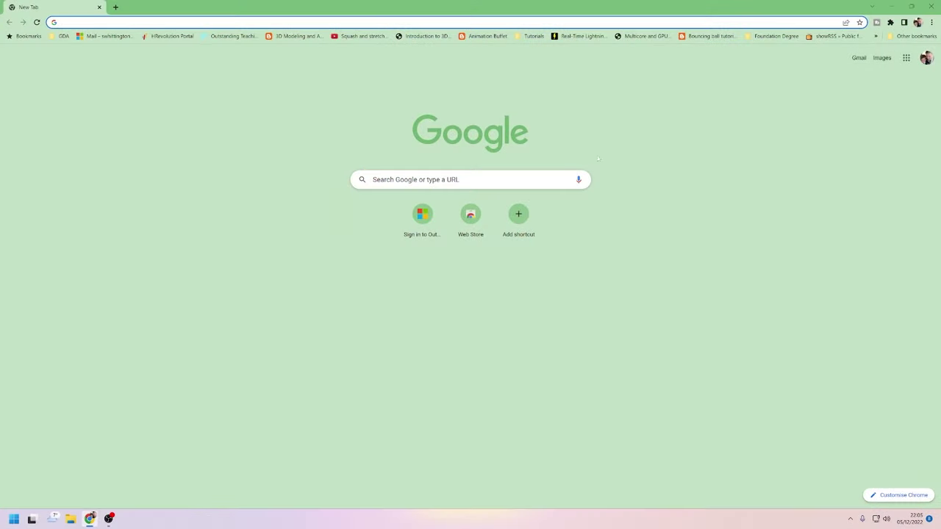
Step: Search Google for 'download unreal engine'
{"action": "left_click", "coordinate": [470, 180]}
{"action": "type", "text": "download"}
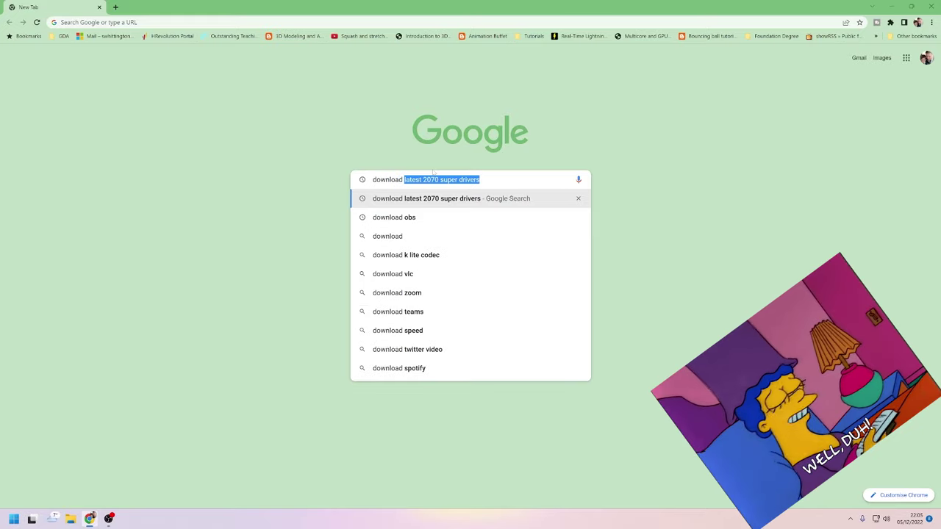
{"action": "type", "text": " unreal engine"}
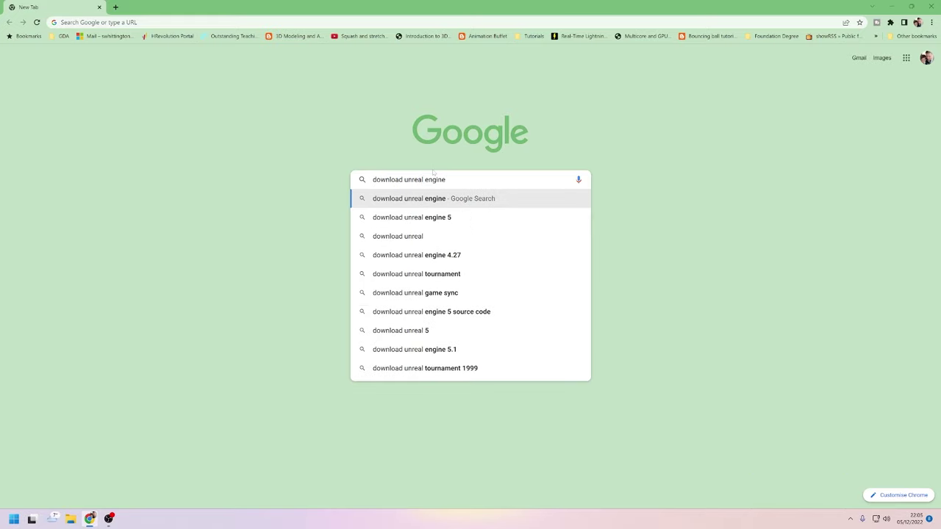
{"action": "key", "text": "Return"}
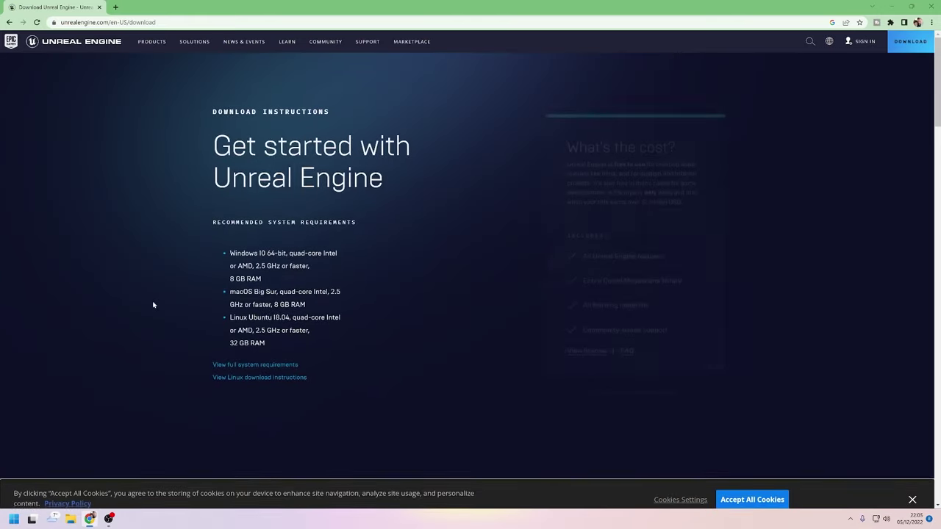
Step: Start downloading the Epic Games launcher installer from step 1 of the download page
{"action": "scroll", "coordinate": [153, 304], "scroll_direction": "down", "scroll_amount": 2}
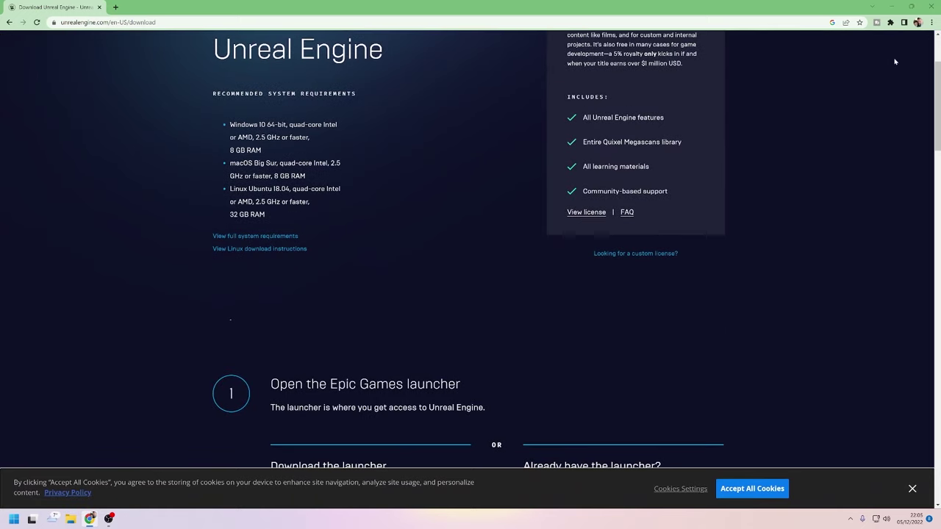
{"action": "scroll", "coordinate": [870, 109], "scroll_direction": "down", "scroll_amount": 2}
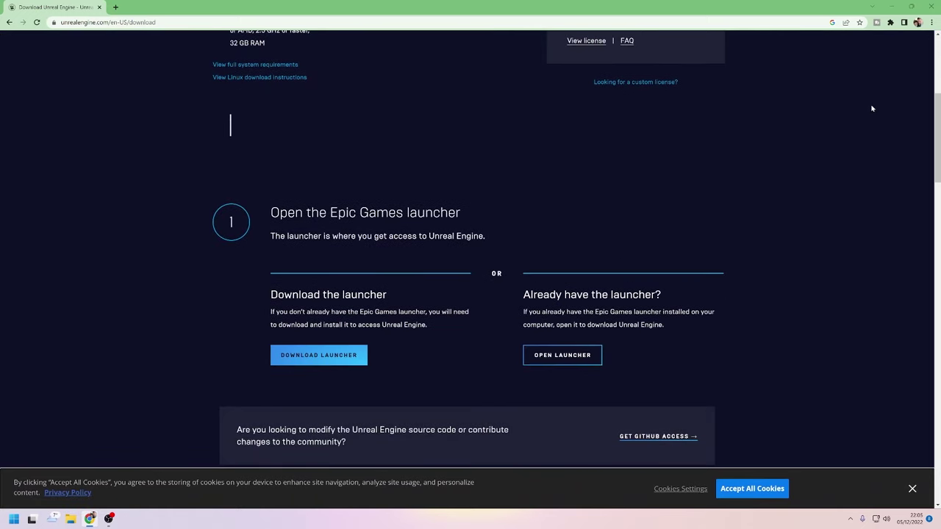
{"action": "scroll", "coordinate": [872, 108], "scroll_direction": "down", "scroll_amount": 1}
{"action": "scroll", "coordinate": [872, 109], "scroll_direction": "down", "scroll_amount": 2}
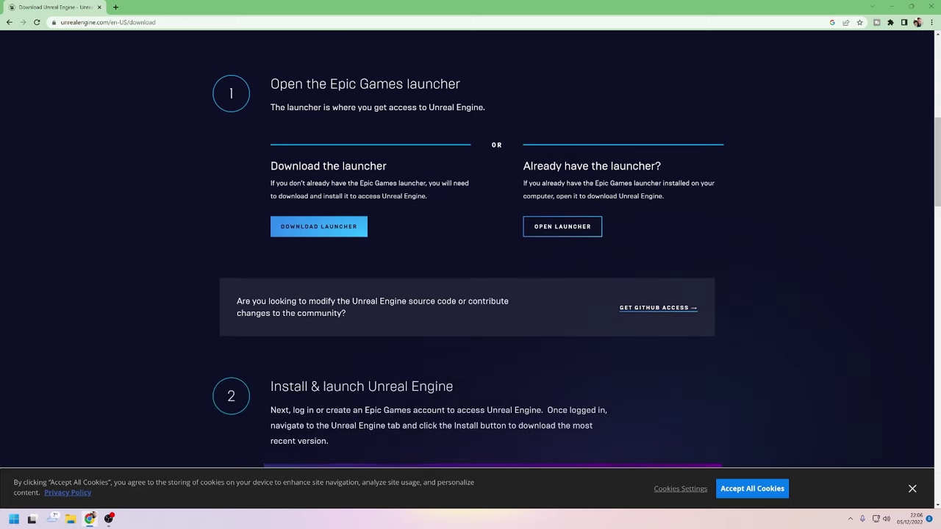
{"action": "left_click", "coordinate": [316, 228]}
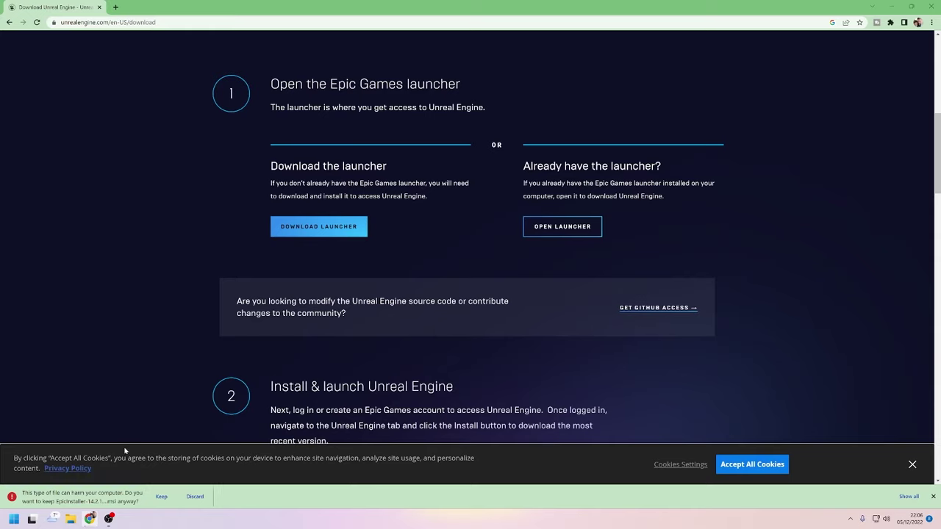
Step: Keep the EpicInstaller-14.2.1 file and install the launcher into the default Epic Games folder
{"action": "left_click", "coordinate": [162, 497]}
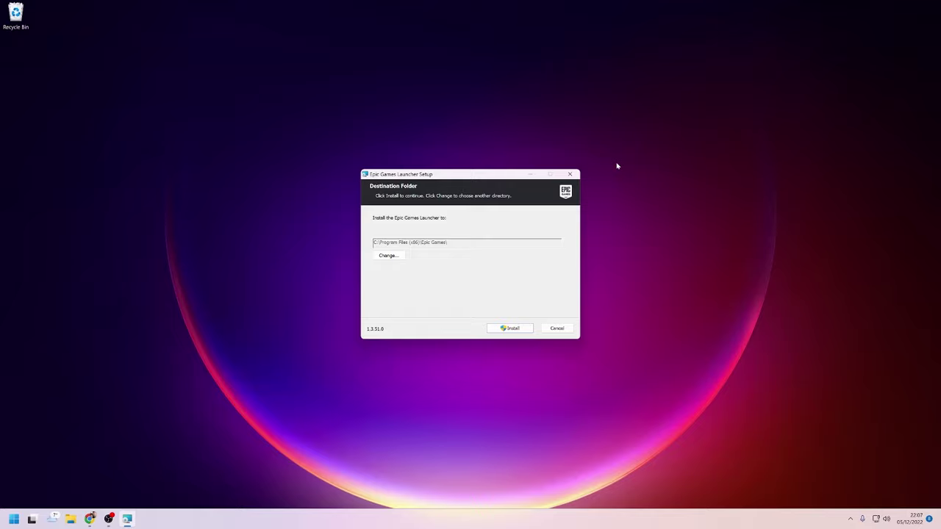
{"action": "left_click", "coordinate": [513, 328]}
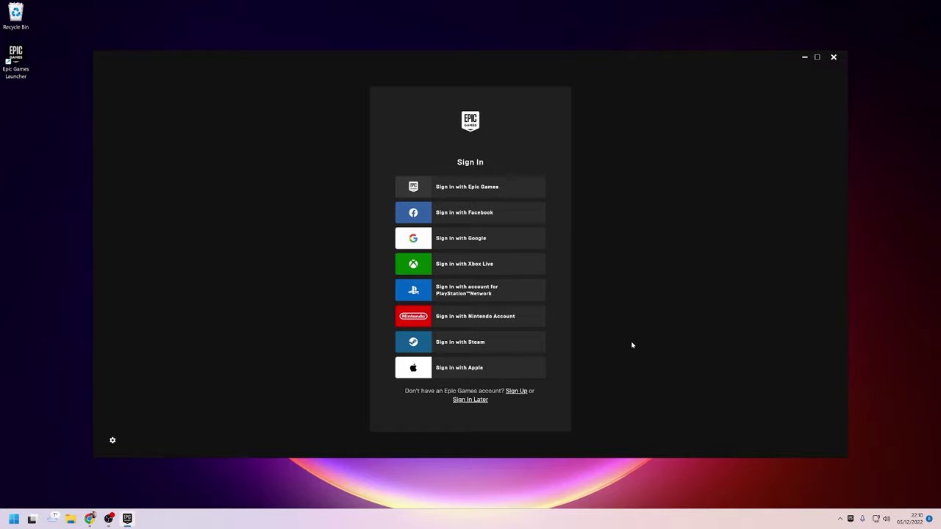
Step: Sign in with the Epic Games account e-mail and password, then enter the phone security code
{"action": "left_click", "coordinate": [467, 186]}
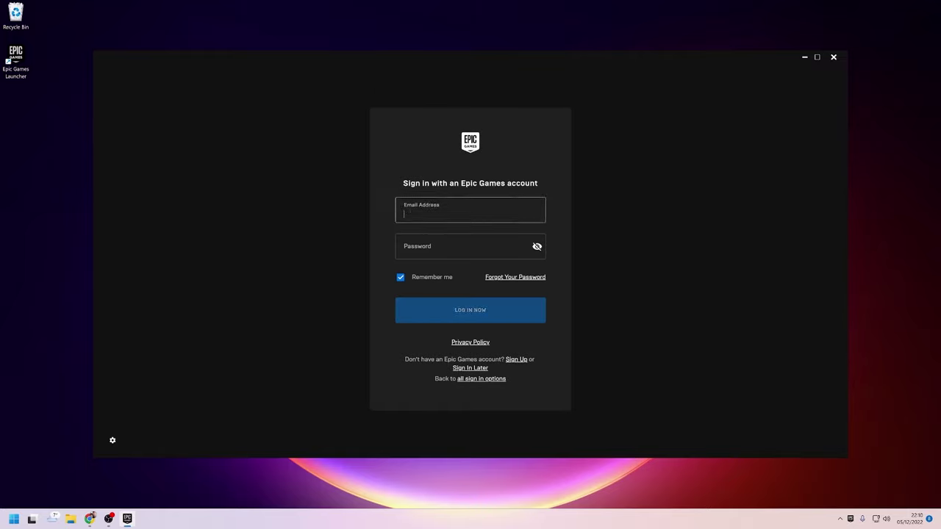
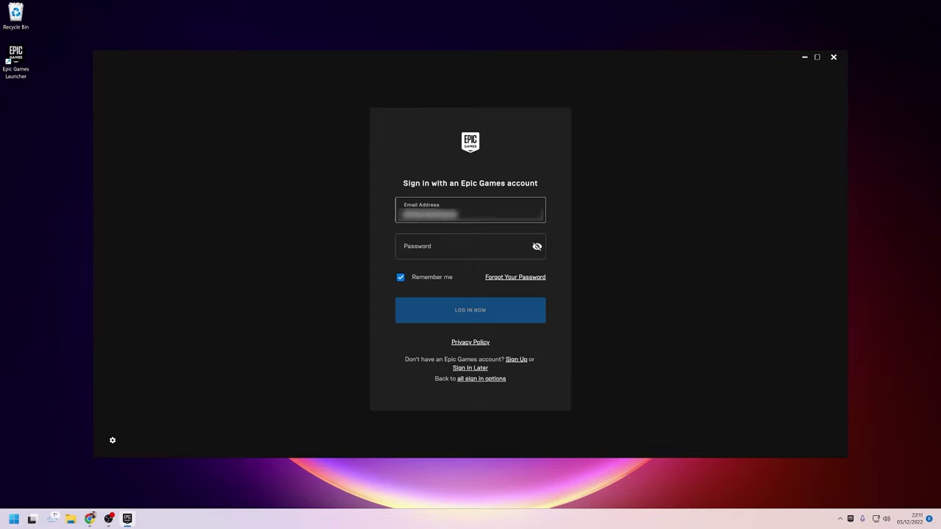
{"action": "key", "text": "Tab"}
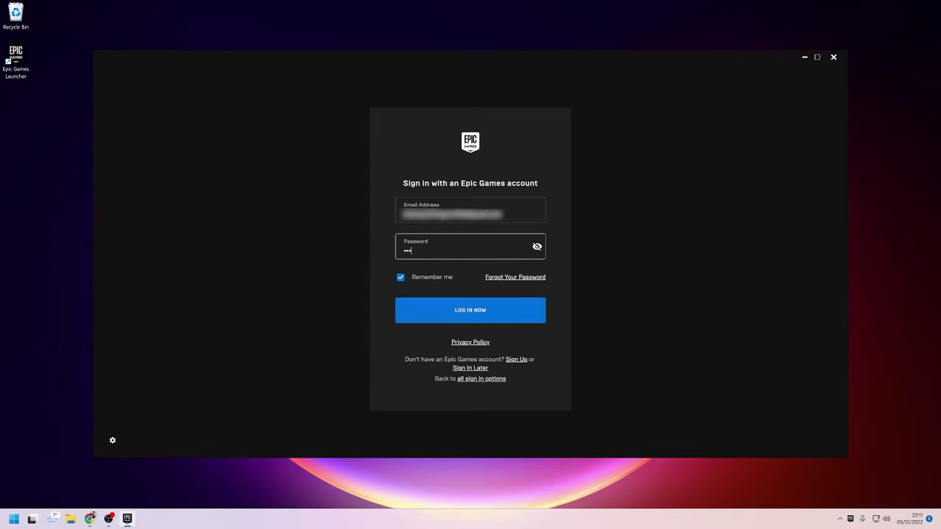
{"action": "key", "text": "Return"}
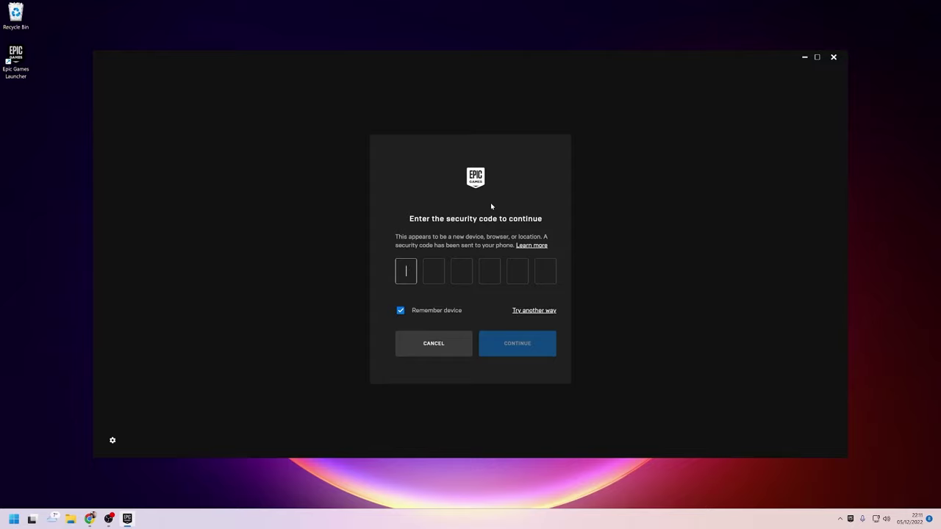
Step: Confirm the security code and go to the Unreal Engine section's 5.1 news page
{"action": "left_click", "coordinate": [530, 353]}
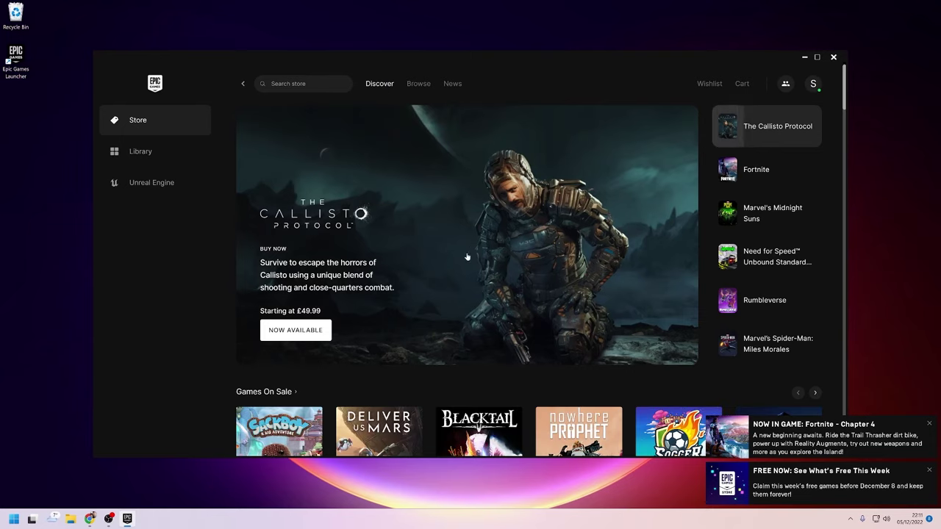
{"action": "left_click", "coordinate": [152, 183]}
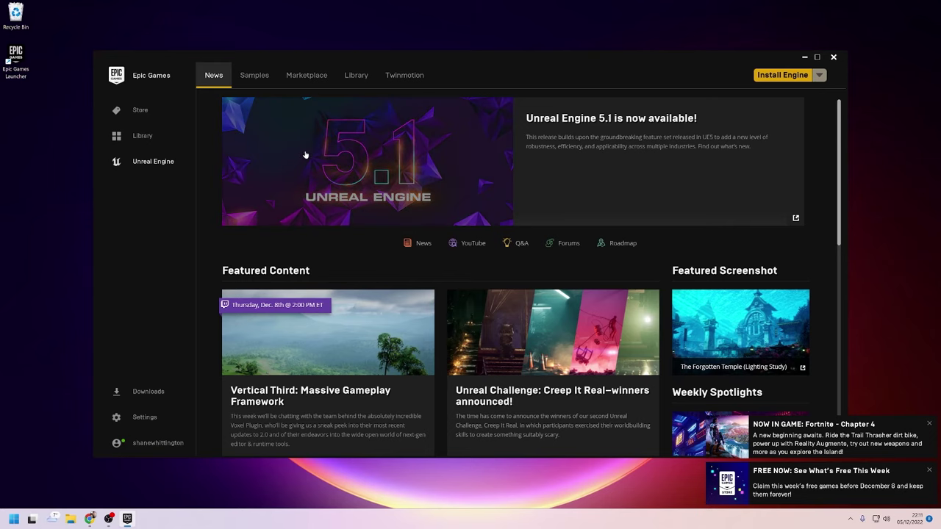
{"action": "left_click", "coordinate": [355, 76]}
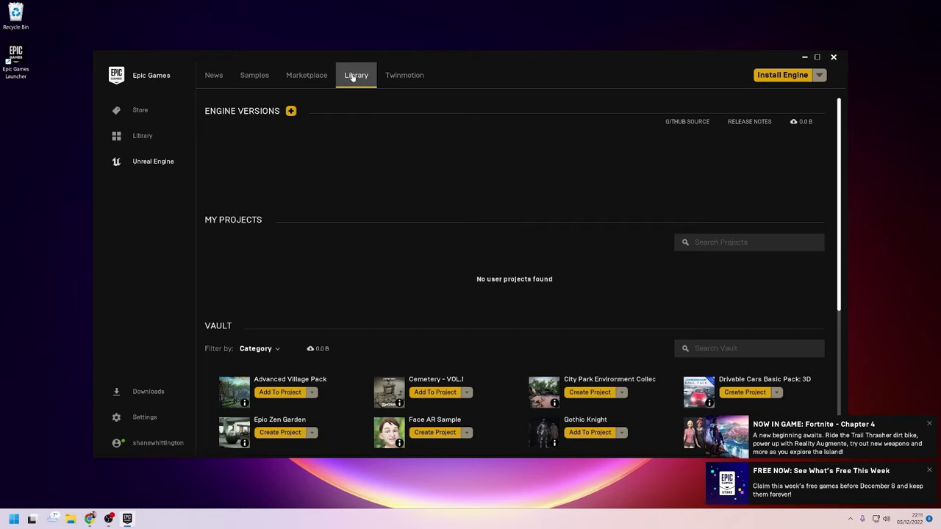
{"action": "left_click", "coordinate": [291, 111]}
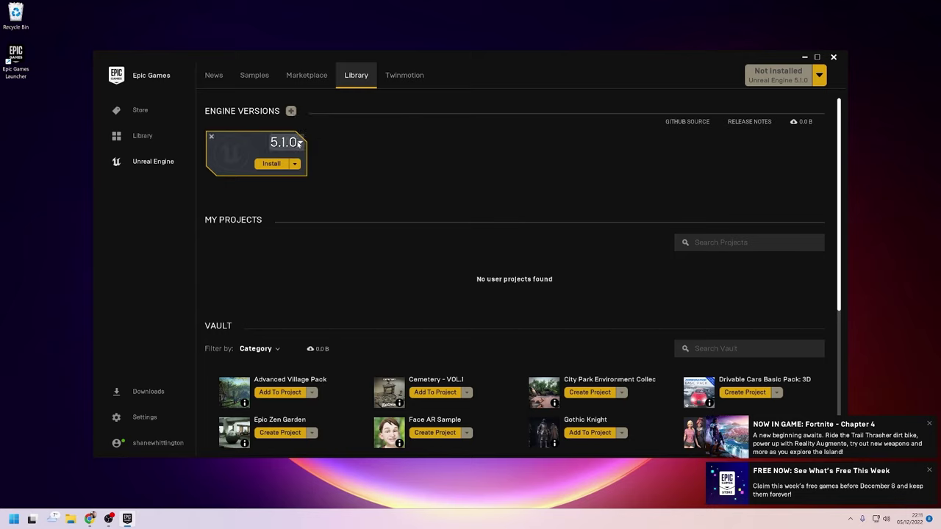
{"action": "left_click", "coordinate": [298, 143]}
{"action": "scroll", "coordinate": [291, 169], "scroll_direction": "down", "scroll_amount": 5}
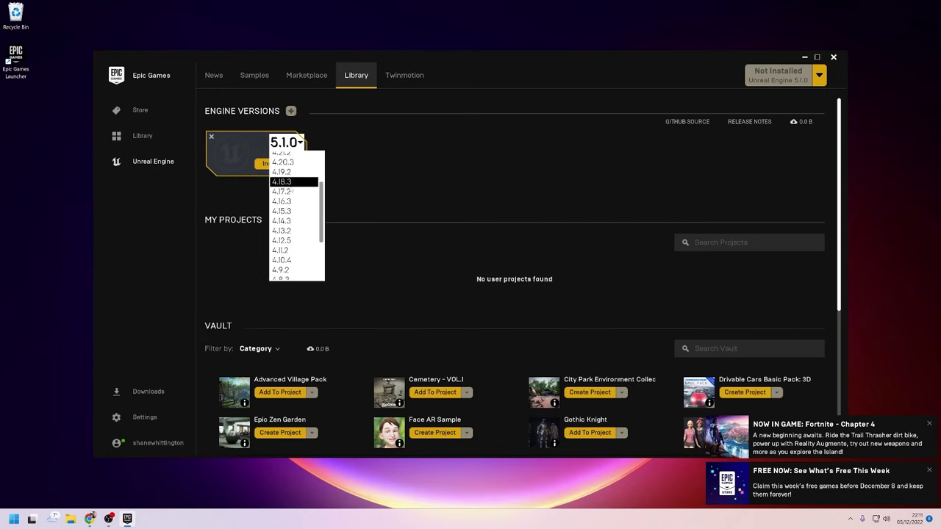
{"action": "scroll", "coordinate": [289, 188], "scroll_direction": "down", "scroll_amount": 4}
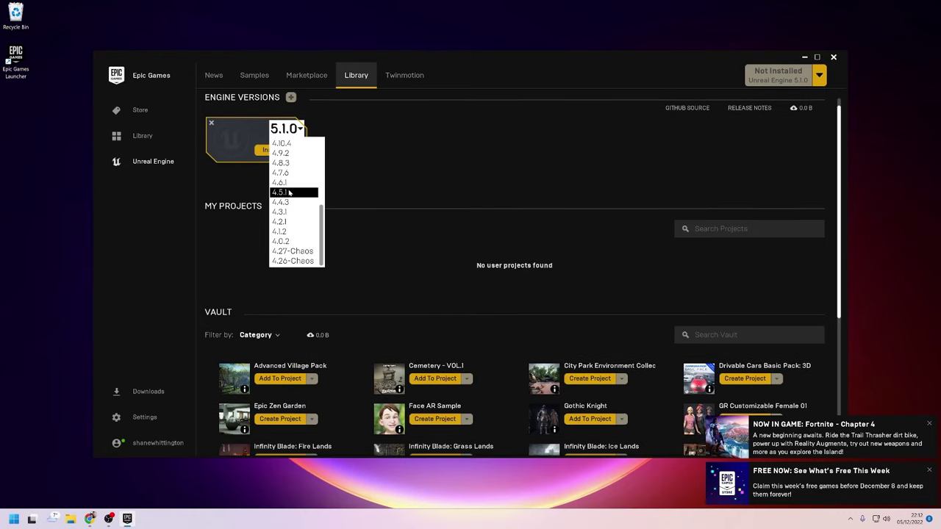
{"action": "scroll", "coordinate": [288, 221], "scroll_direction": "up", "scroll_amount": 5}
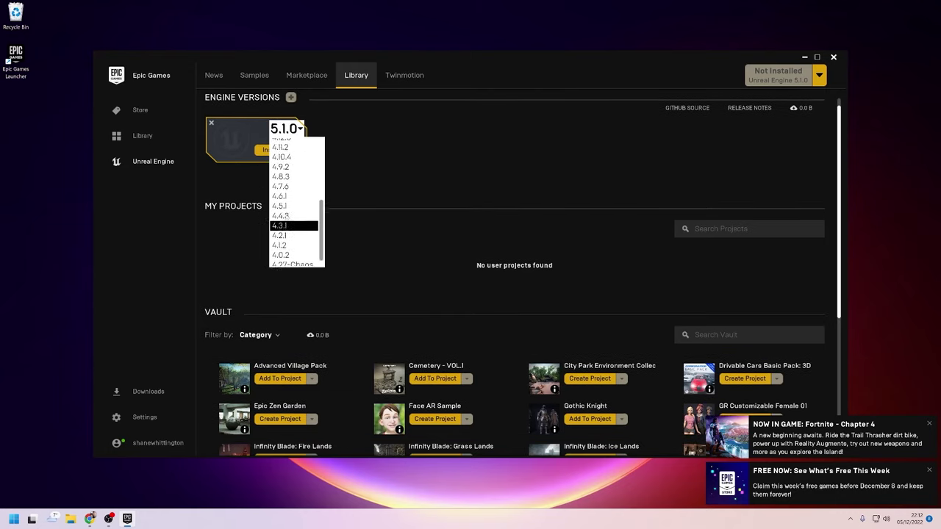
{"action": "scroll", "coordinate": [288, 216], "scroll_direction": "up", "scroll_amount": 2}
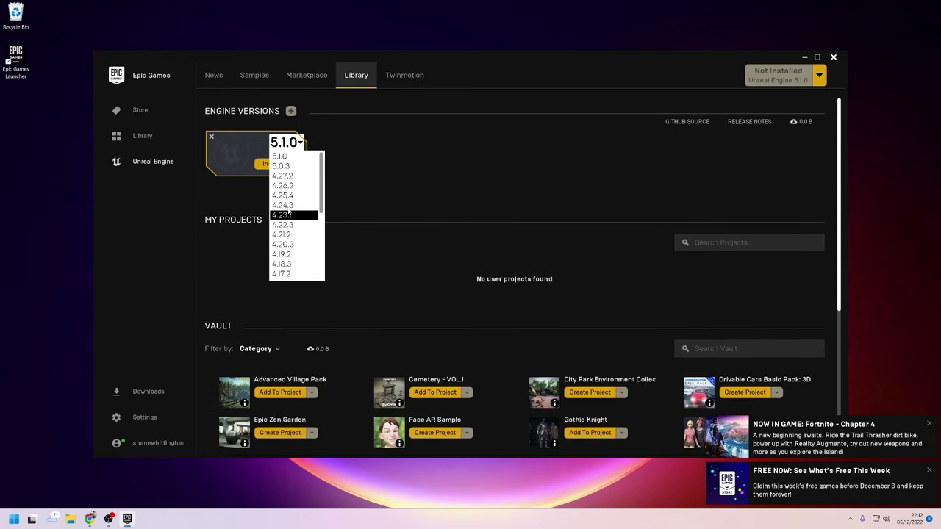
{"action": "left_click", "coordinate": [291, 162]}
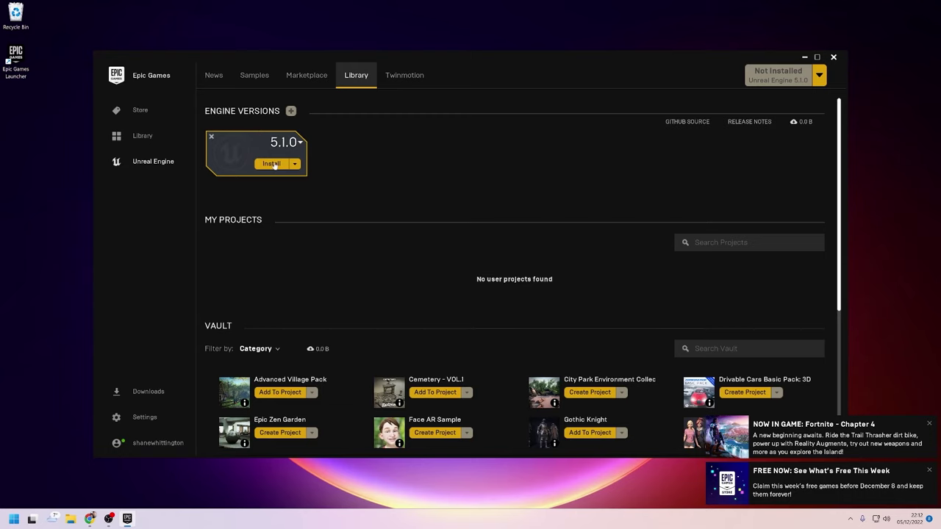
Step: Install Unreal Engine 5.1.0 with the install folder changed to the D: drive
{"action": "left_click", "coordinate": [274, 164]}
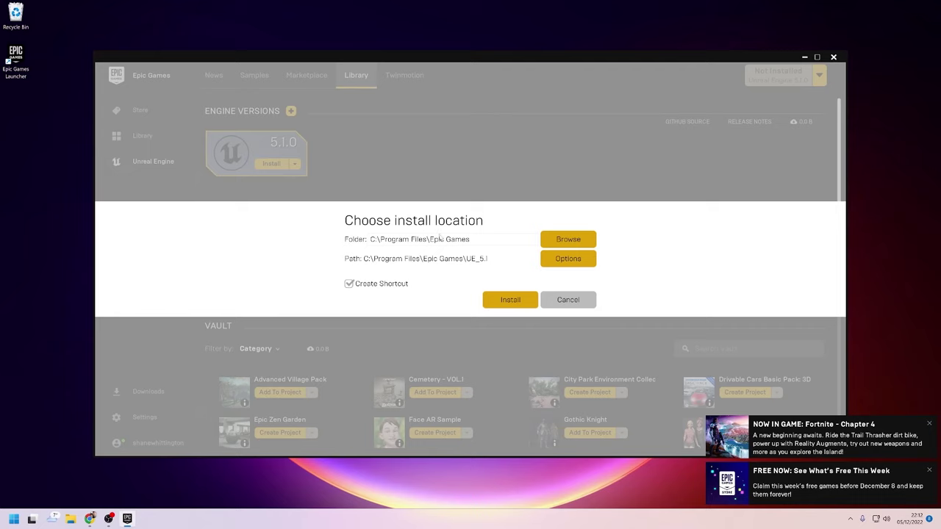
{"action": "key", "text": "BackSpace"}
{"action": "type", "text": "D"}
{"action": "left_click", "coordinate": [508, 301]}
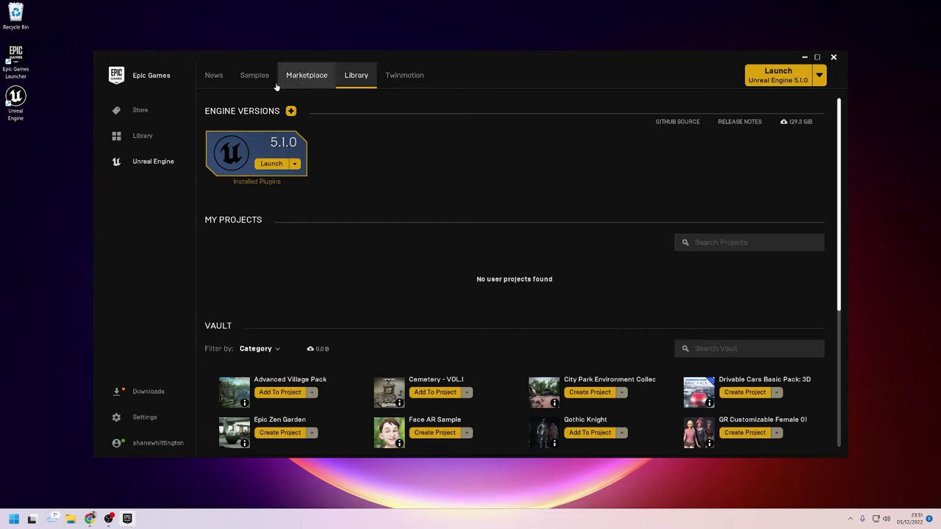
Step: Launch Unreal Engine 5.1.0 and let Windows download and install .NET Framework 3.5
{"action": "left_click", "coordinate": [271, 164]}
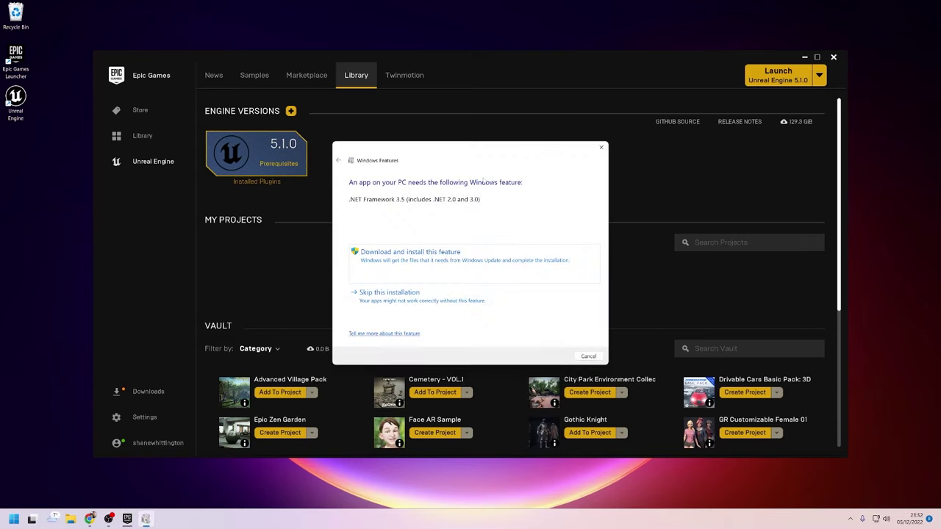
{"action": "left_click", "coordinate": [445, 257]}
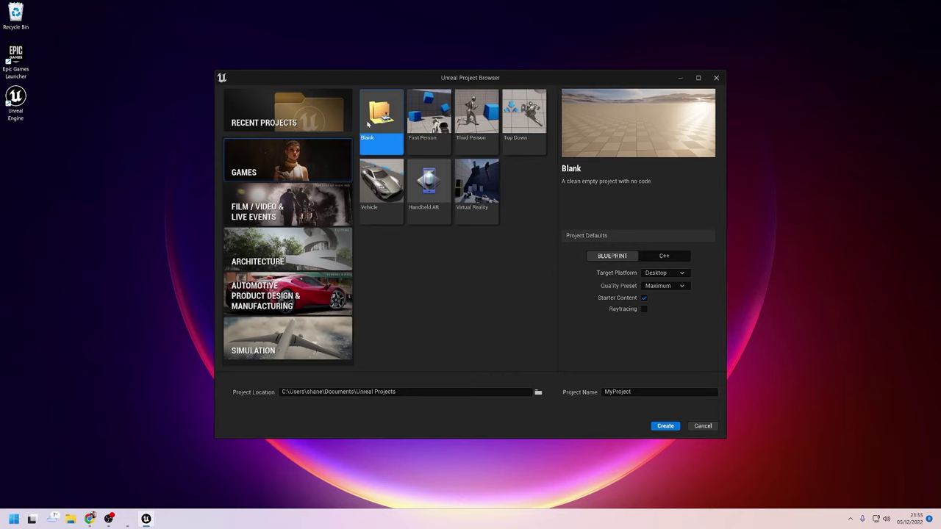
Step: Browse Recent Projects, Film/Video, Architecture, Automotive and Simulation templates, ending on Games
{"action": "left_click", "coordinate": [306, 112]}
{"action": "left_click", "coordinate": [295, 210]}
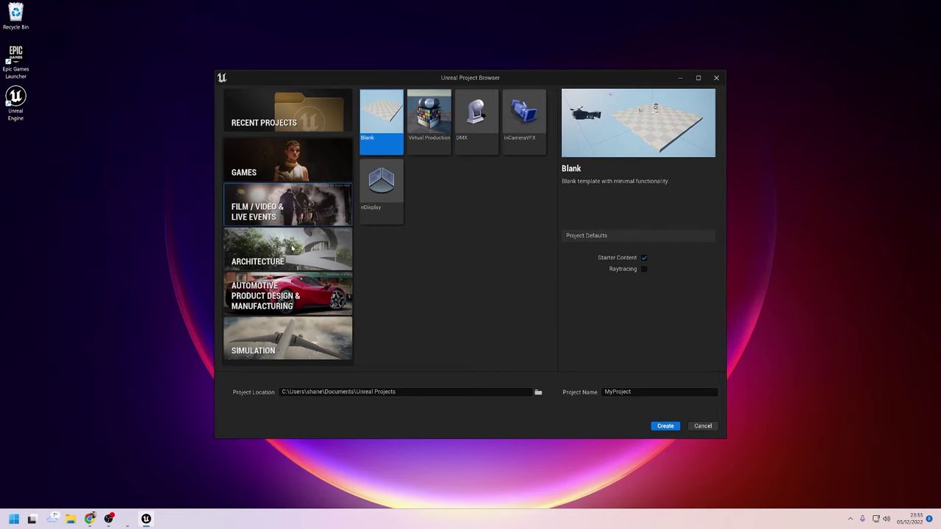
{"action": "left_click", "coordinate": [292, 248]}
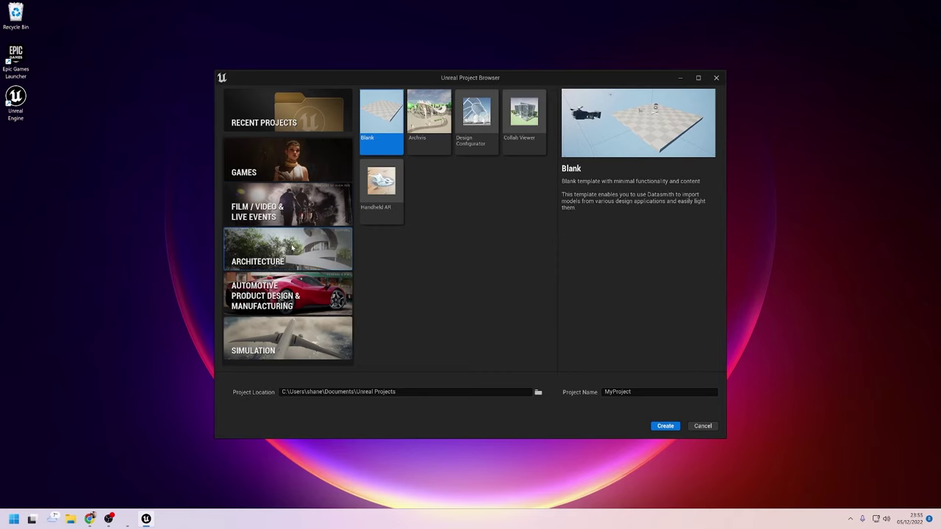
{"action": "left_click", "coordinate": [293, 290]}
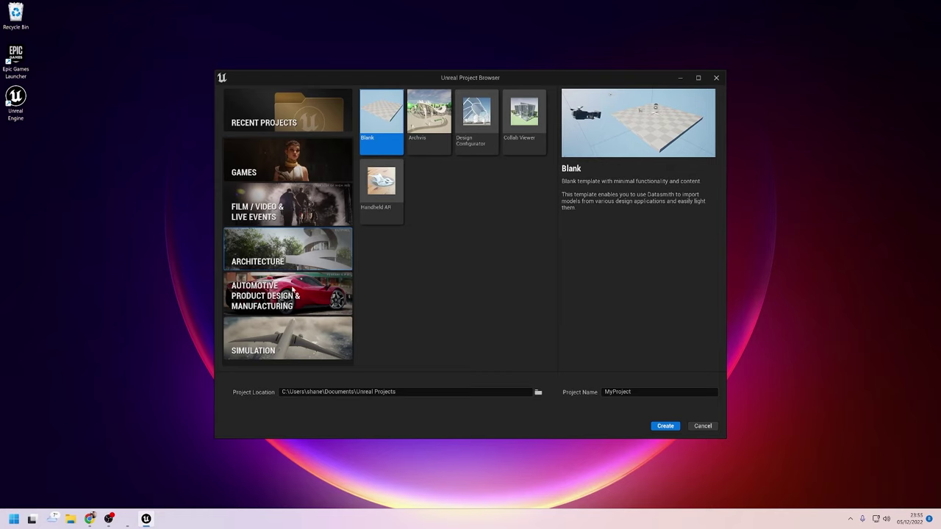
{"action": "left_click", "coordinate": [301, 338]}
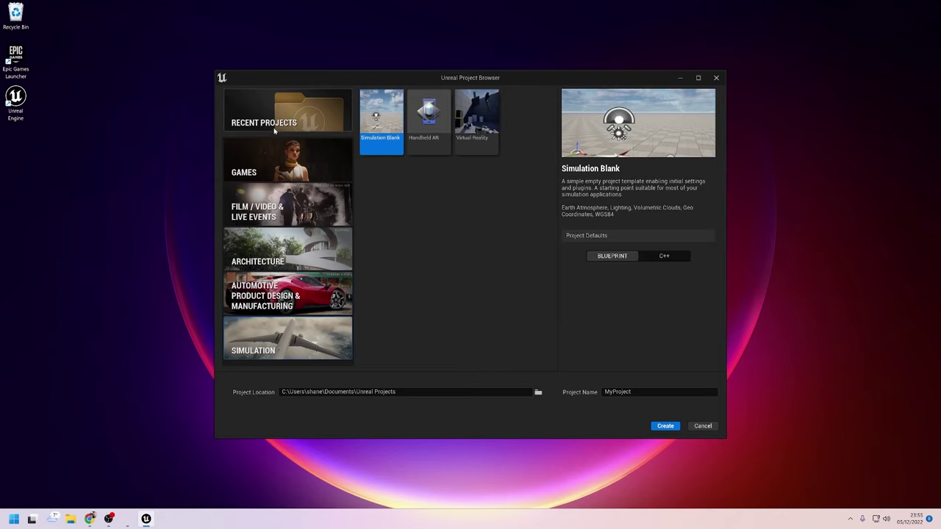
{"action": "left_click", "coordinate": [276, 152]}
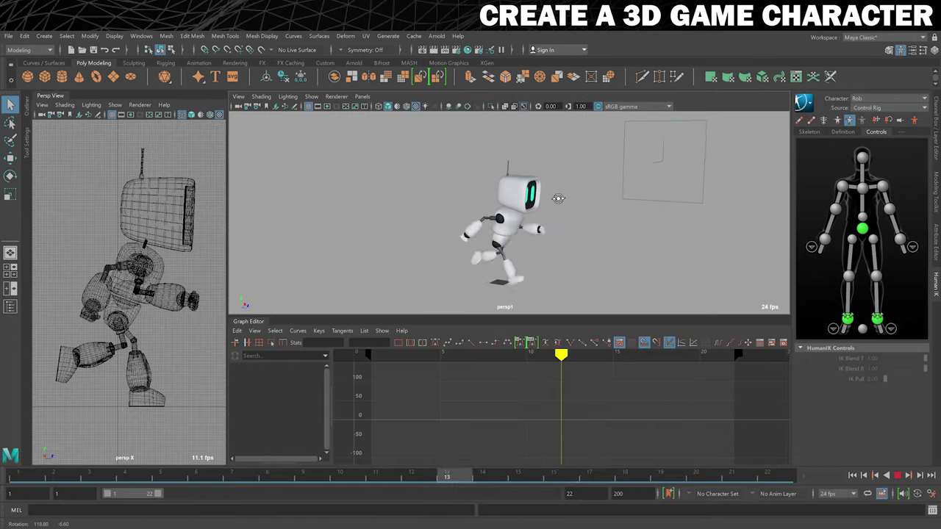
Step: Orbit the persp view around the robot character as it runs
{"action": "left_click_drag", "start_coordinate": [558, 198], "coordinate": [473, 200]}
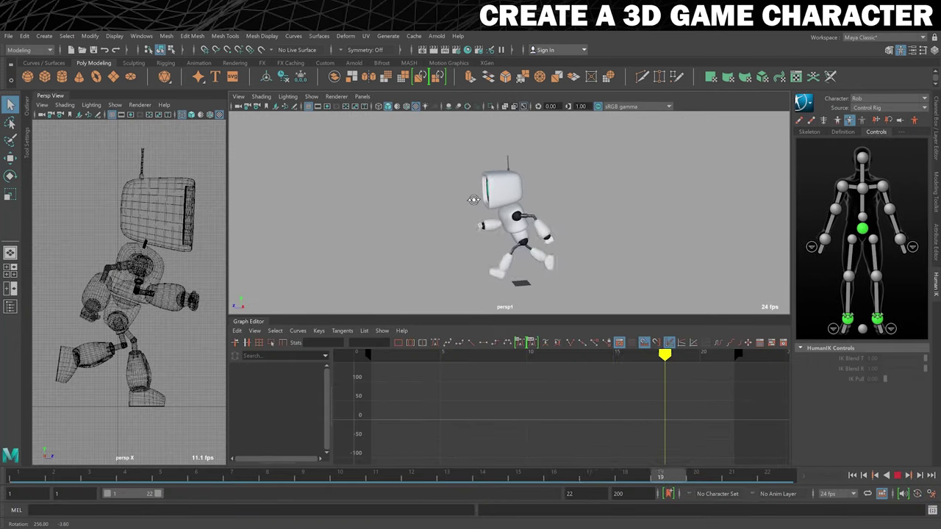